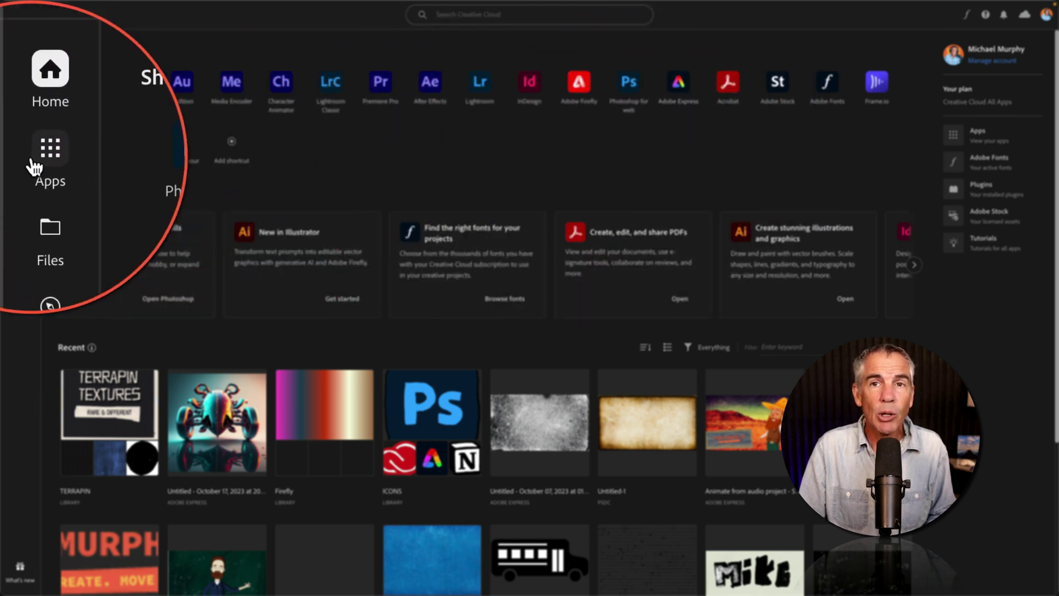
Step: Show Creative Cloud's Apps Updates list, with recently updated Lightroom Classic and Camera Raw
{"action": "left_click", "coordinate": [20, 83]}
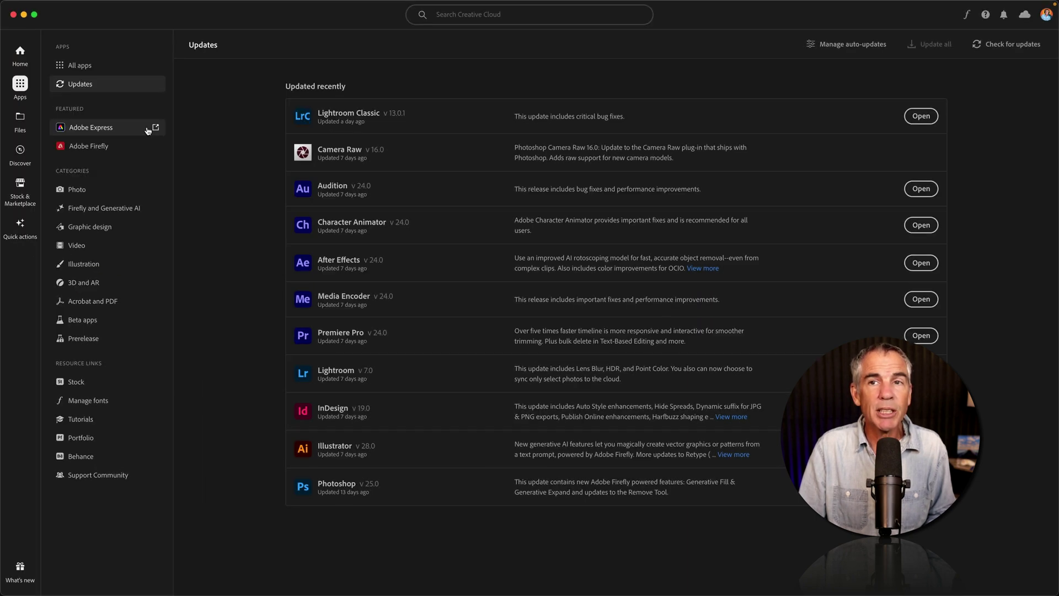
Step: Launch Adobe Express from Featured and scroll through its home page quick actions
{"action": "left_click", "coordinate": [154, 125]}
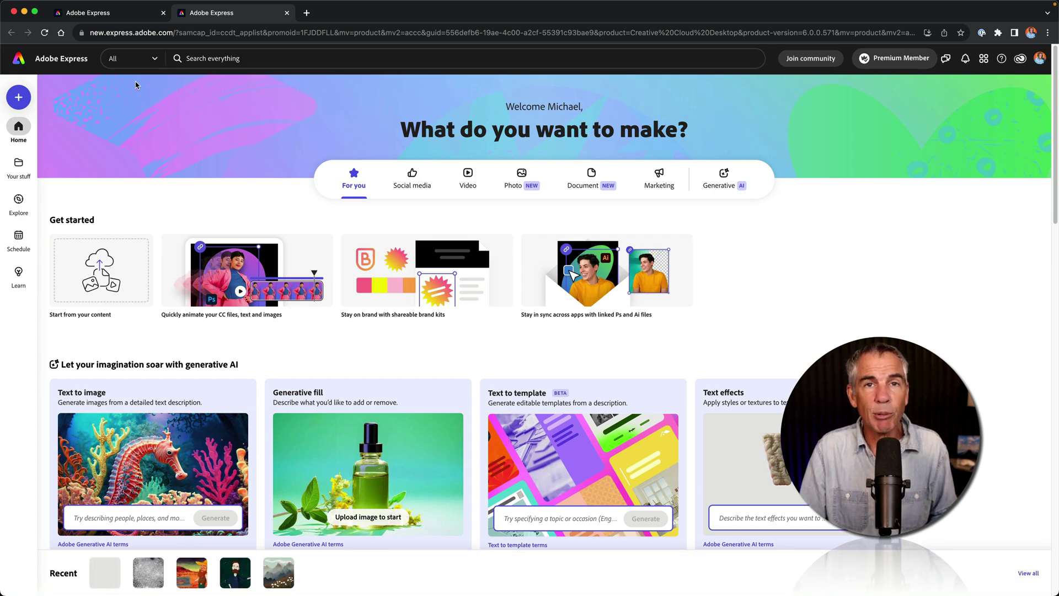
{"action": "scroll", "coordinate": [136, 84], "scroll_direction": "down", "scroll_amount": 2}
{"action": "scroll", "coordinate": [702, 303], "scroll_direction": "down", "scroll_amount": 10}
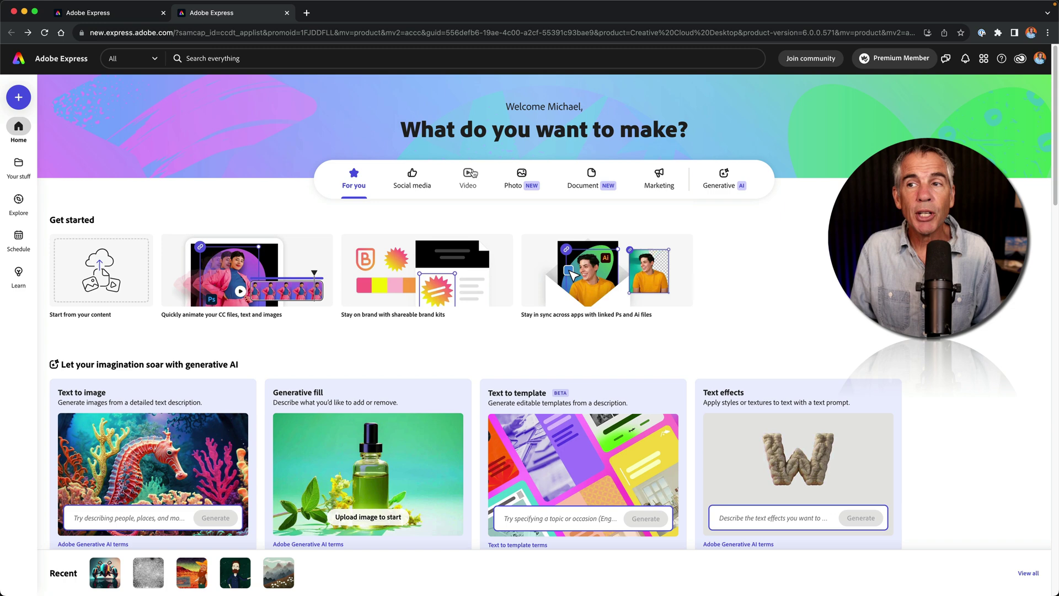
Step: Switch the home page to Video and start the beta Caption video quick action
{"action": "left_click", "coordinate": [469, 180]}
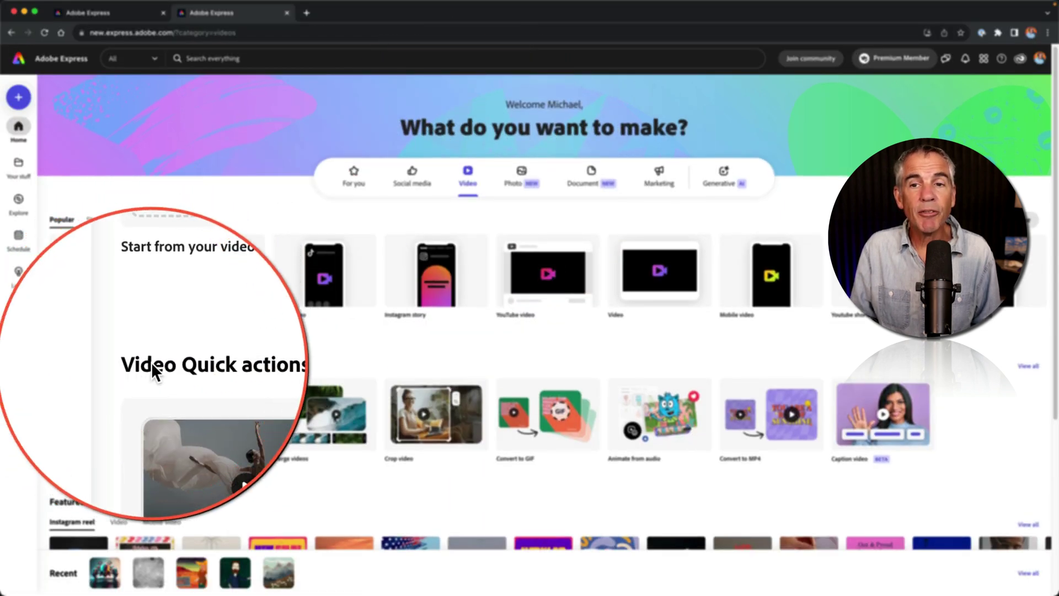
{"action": "left_click", "coordinate": [882, 416]}
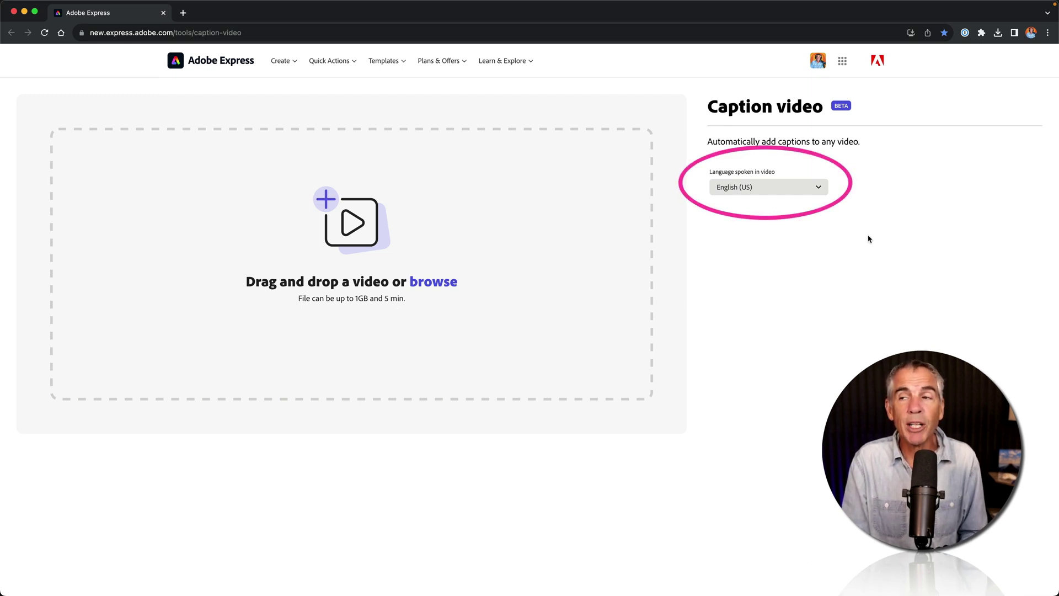
Step: Keep English (US) as the spoken language and upload WITHOUT CAPTIONS.mp4 from the Desktop folder
{"action": "left_click", "coordinate": [809, 186]}
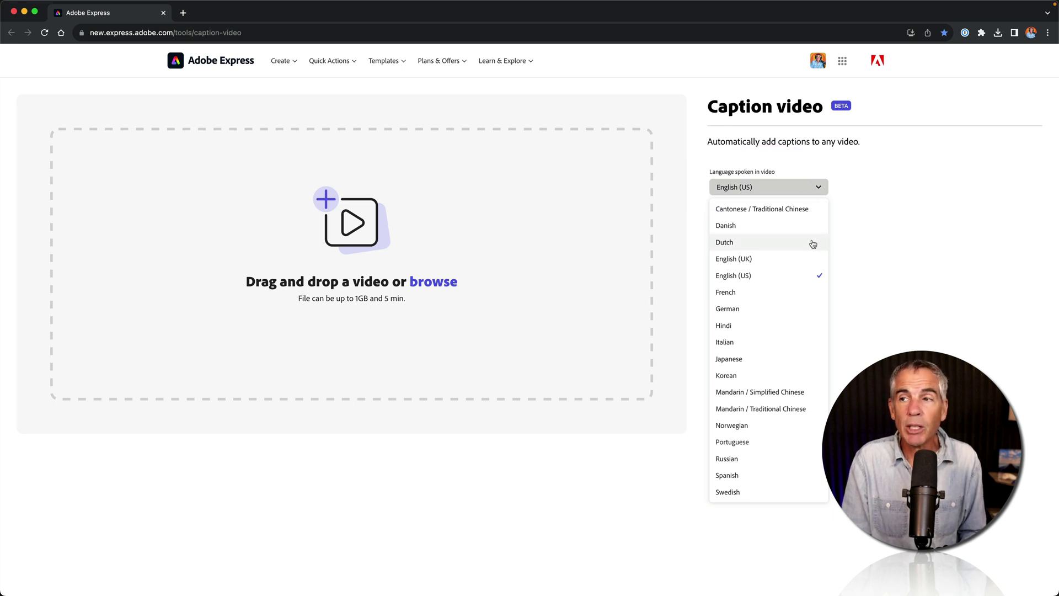
{"action": "left_click", "coordinate": [816, 276]}
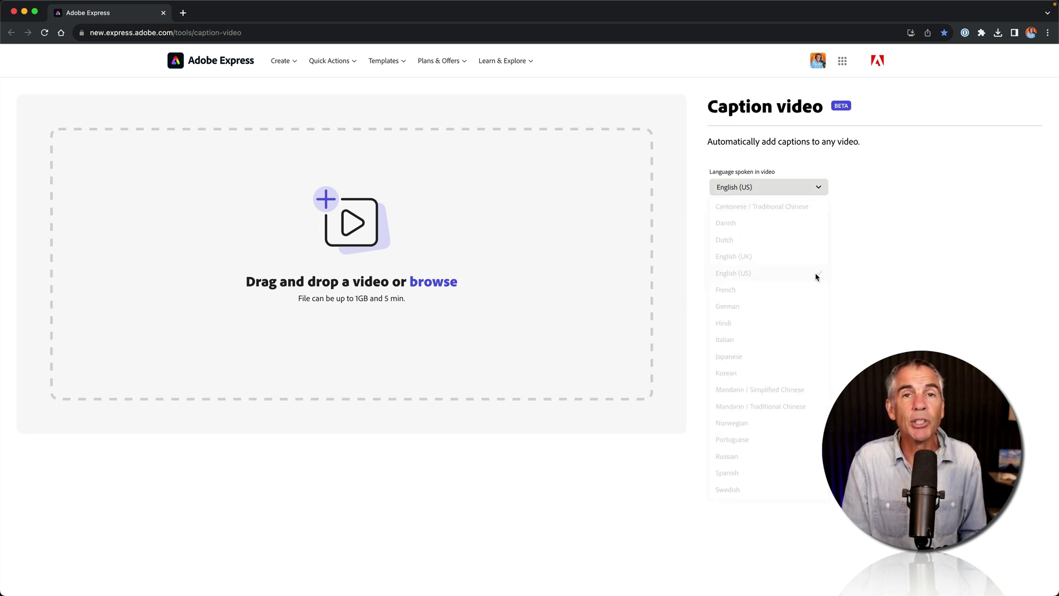
{"action": "key", "text": "super+Tab"}
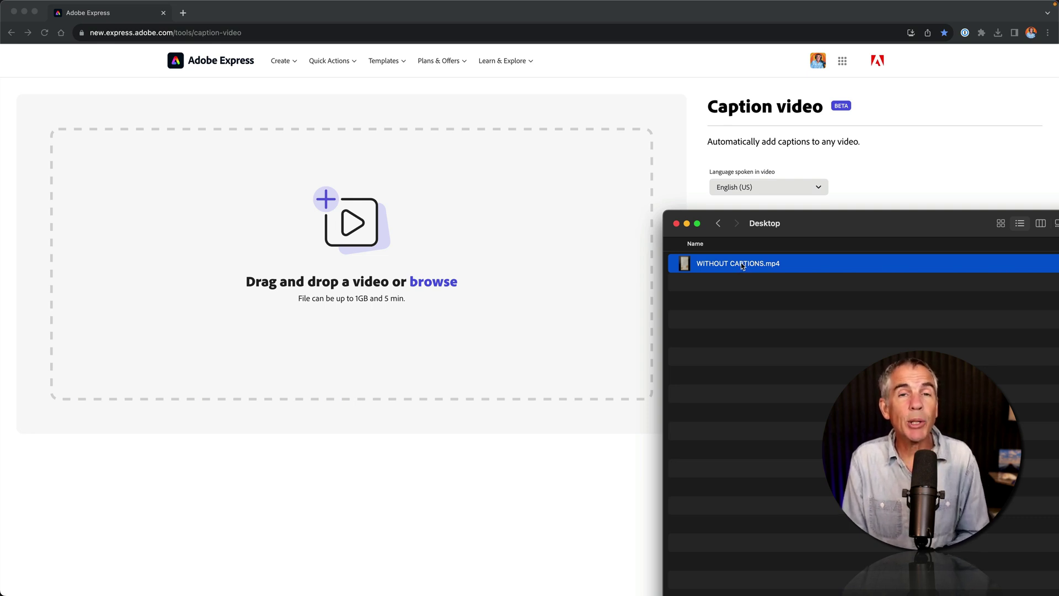
{"action": "left_click_drag", "start_coordinate": [739, 266], "coordinate": [321, 250]}
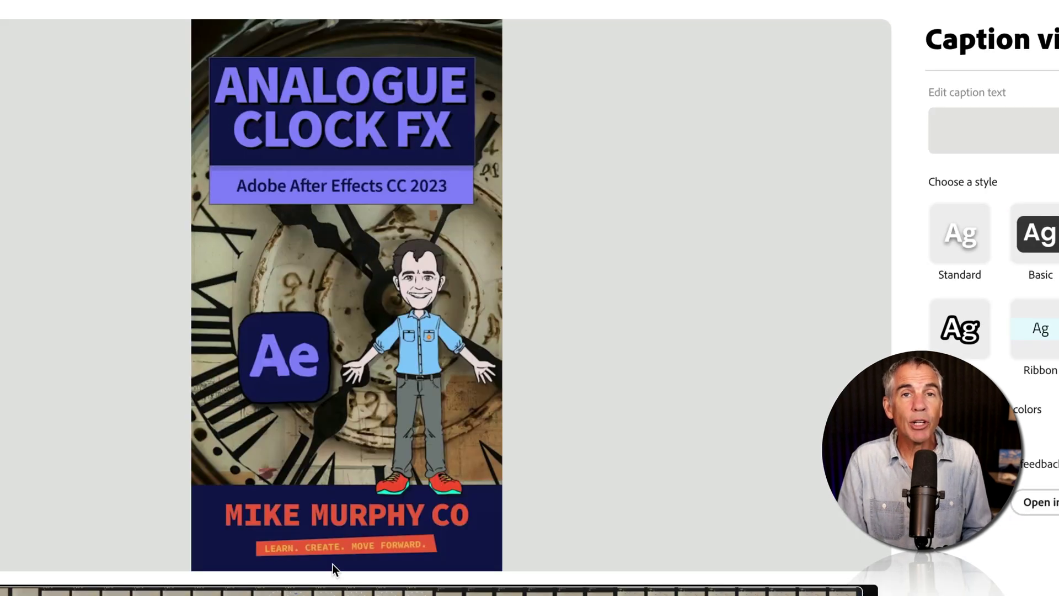
Step: Play, pause and scrub the video timeline to check the Stripe-style captions
{"action": "mouse_move", "coordinate": [349, 380]}
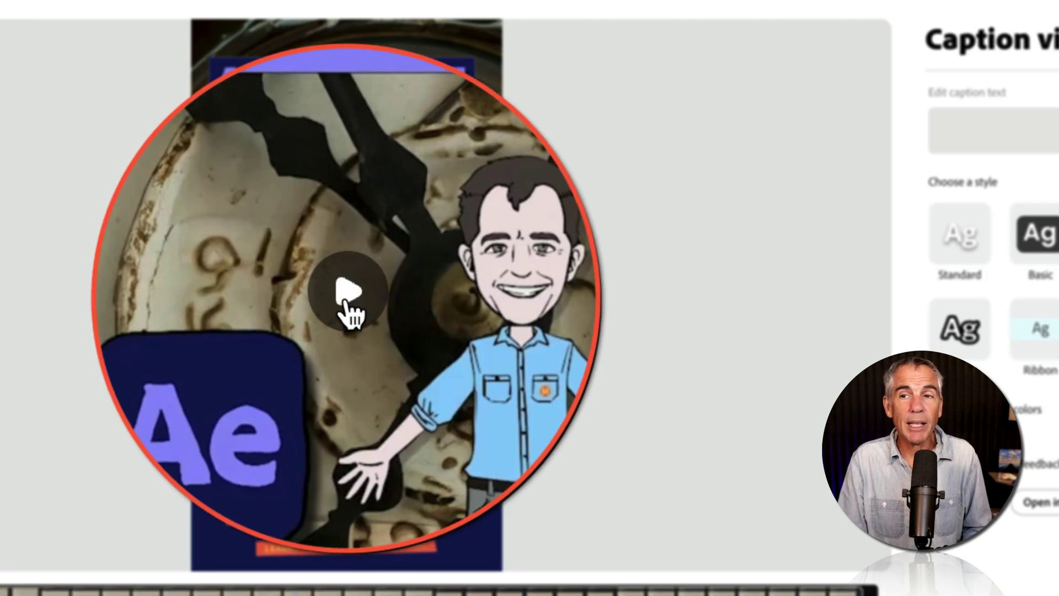
{"action": "left_click", "coordinate": [349, 309]}
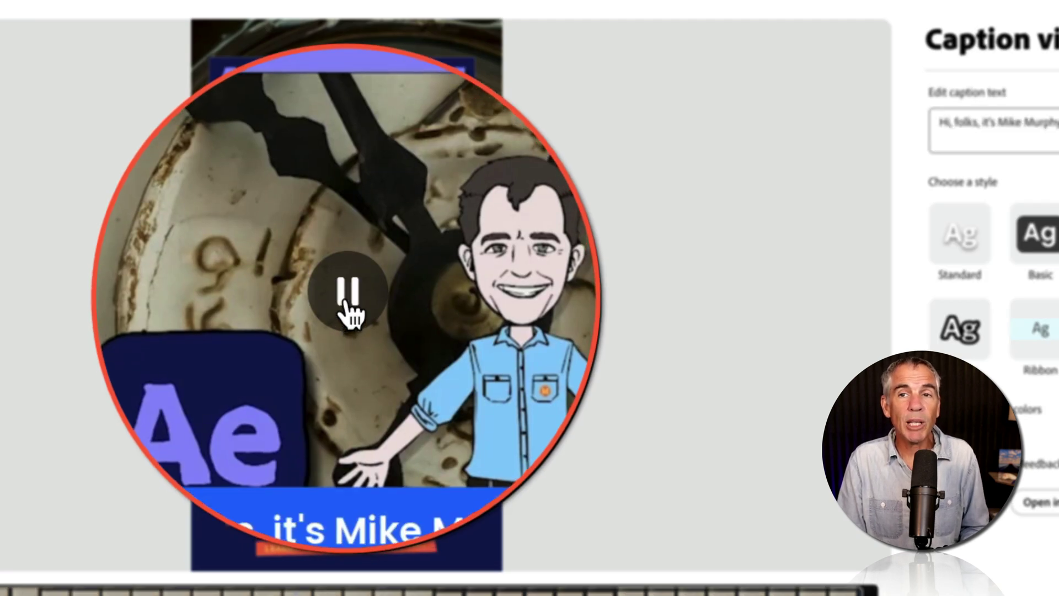
{"action": "left_click", "coordinate": [348, 296]}
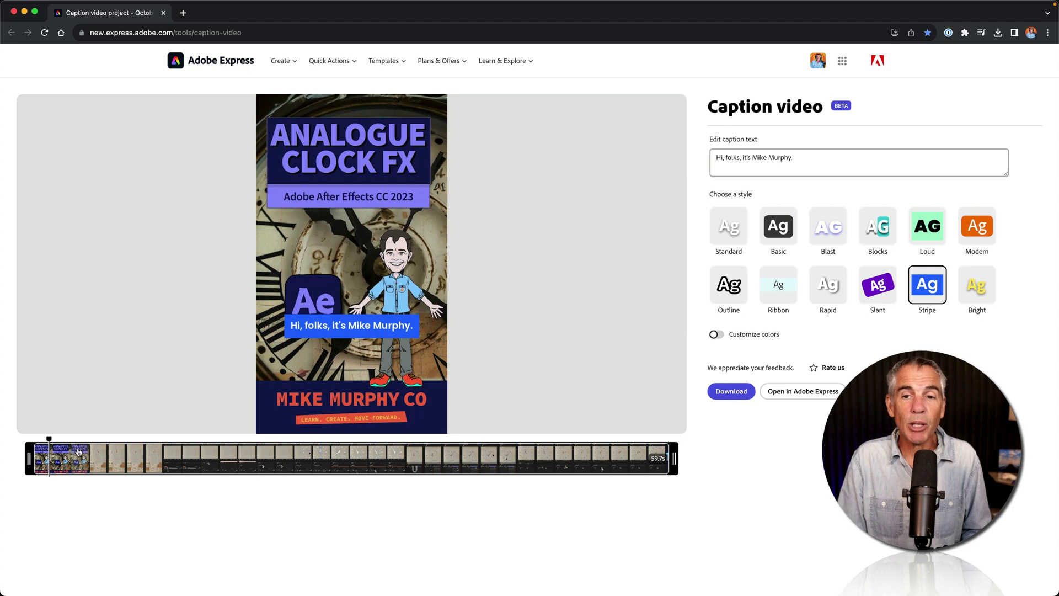
{"action": "left_click", "coordinate": [126, 456]}
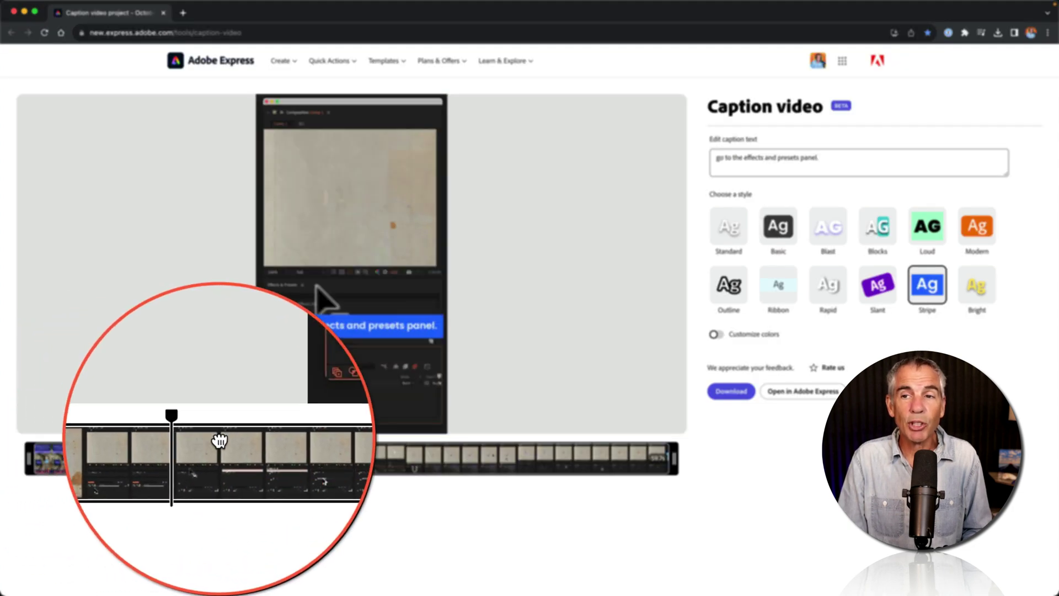
{"action": "left_click_drag", "start_coordinate": [219, 442], "coordinate": [32, 453]}
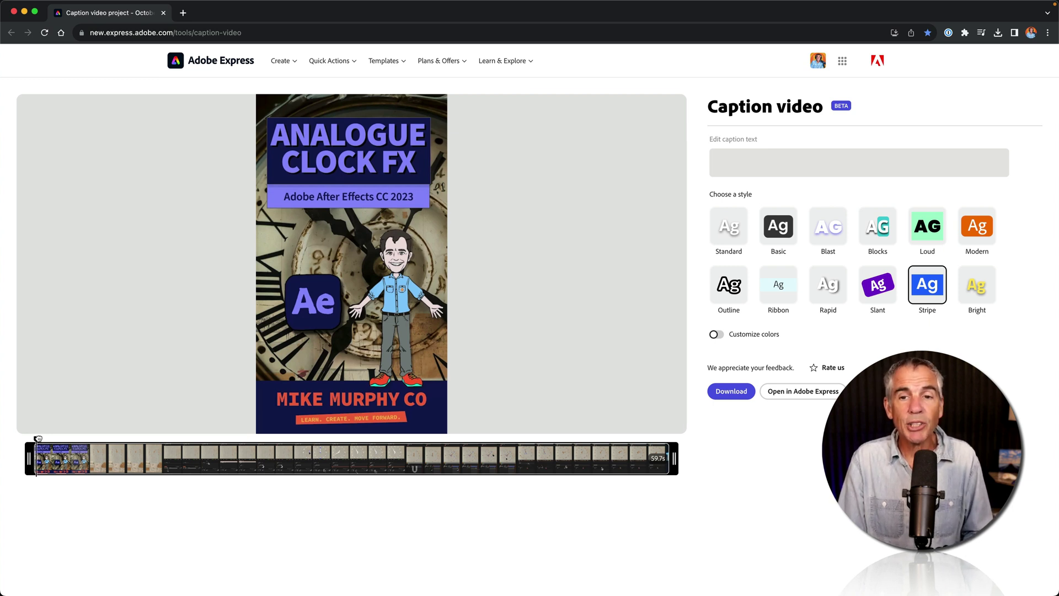
Step: Return to the first caption, delete its text, then undo the deletion
{"action": "left_click_drag", "start_coordinate": [38, 438], "coordinate": [41, 439]}
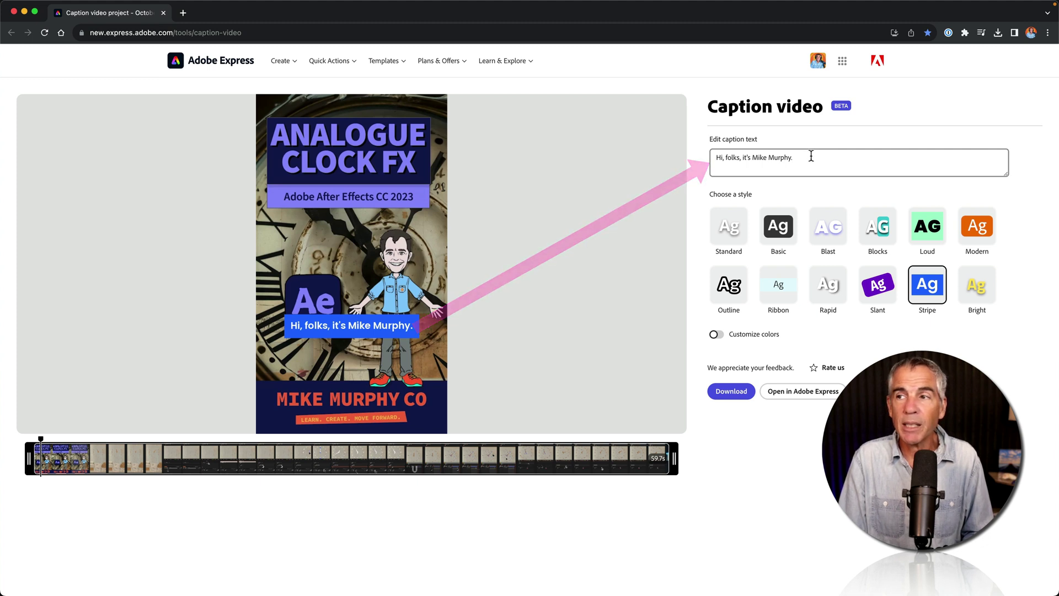
{"action": "left_click_drag", "start_coordinate": [811, 158], "coordinate": [709, 165]}
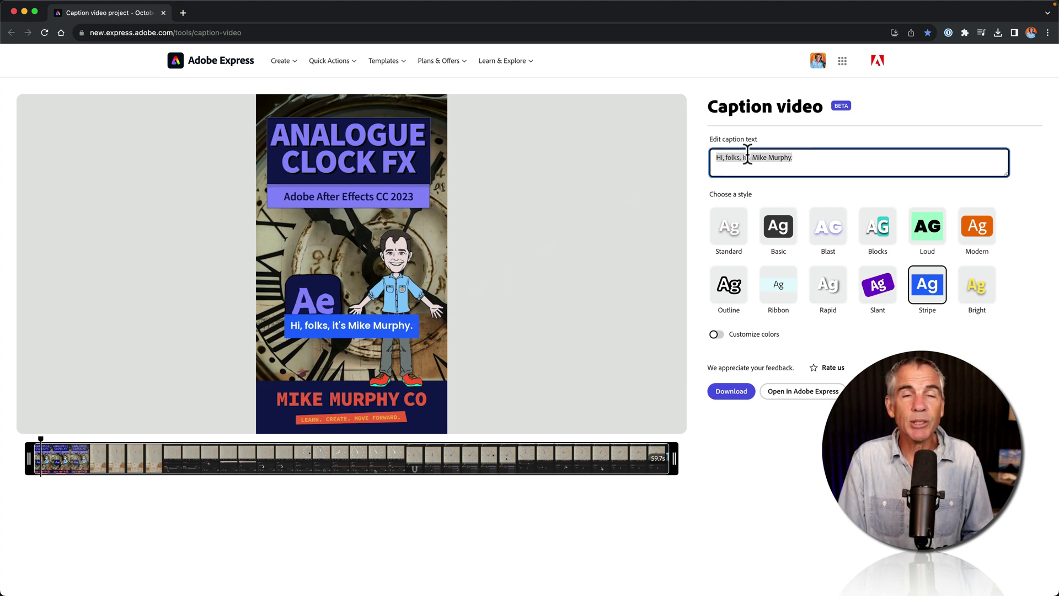
{"action": "key", "text": "BackSpace"}
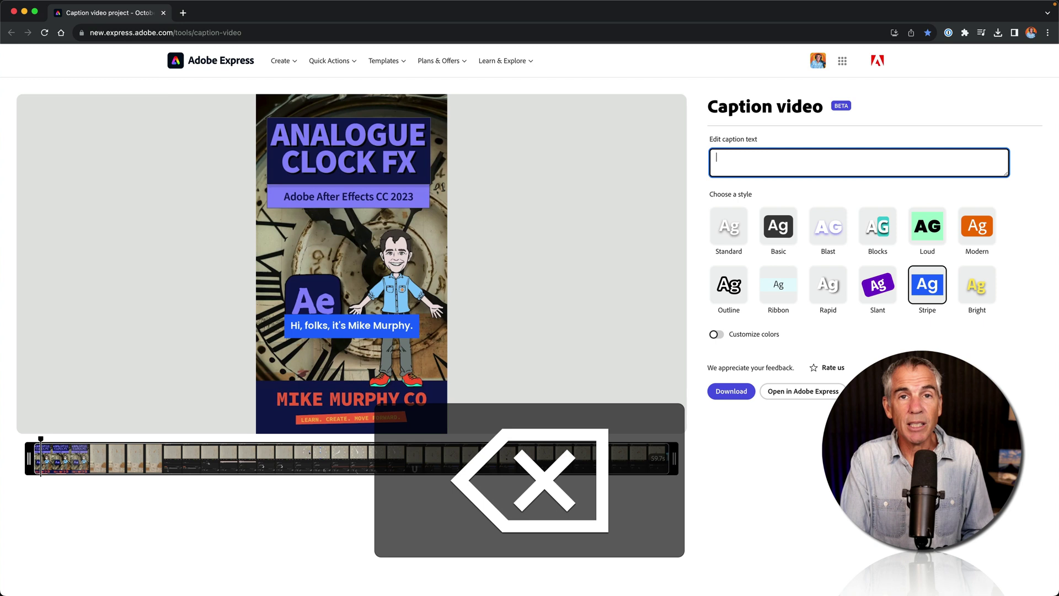
{"action": "key", "text": "super+z"}
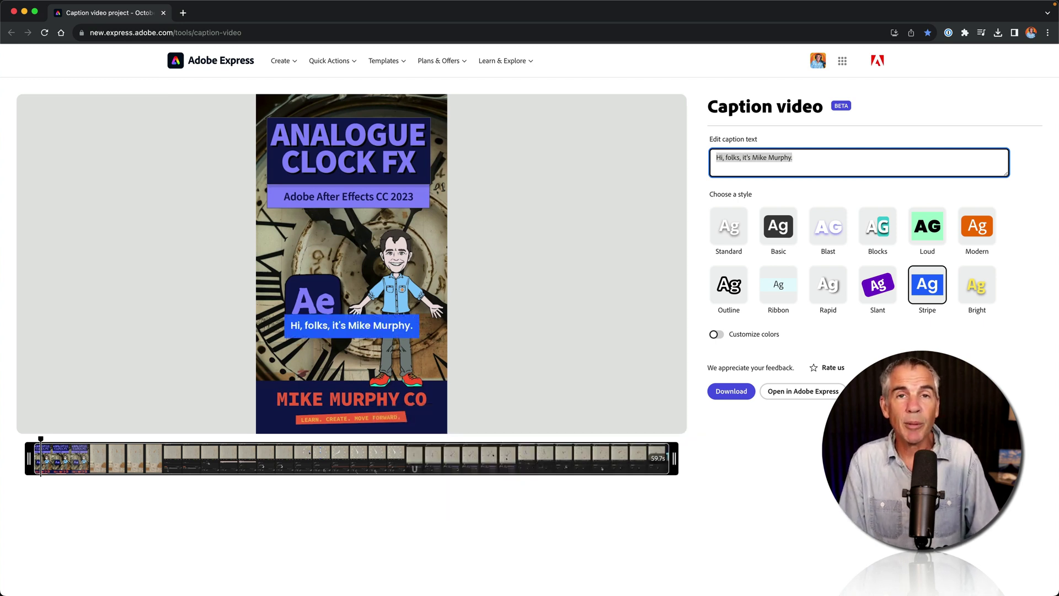
Step: Replace 'effects and presets' in a later caption with 'Effects & Presets'
{"action": "left_click_drag", "start_coordinate": [41, 440], "coordinate": [203, 462]}
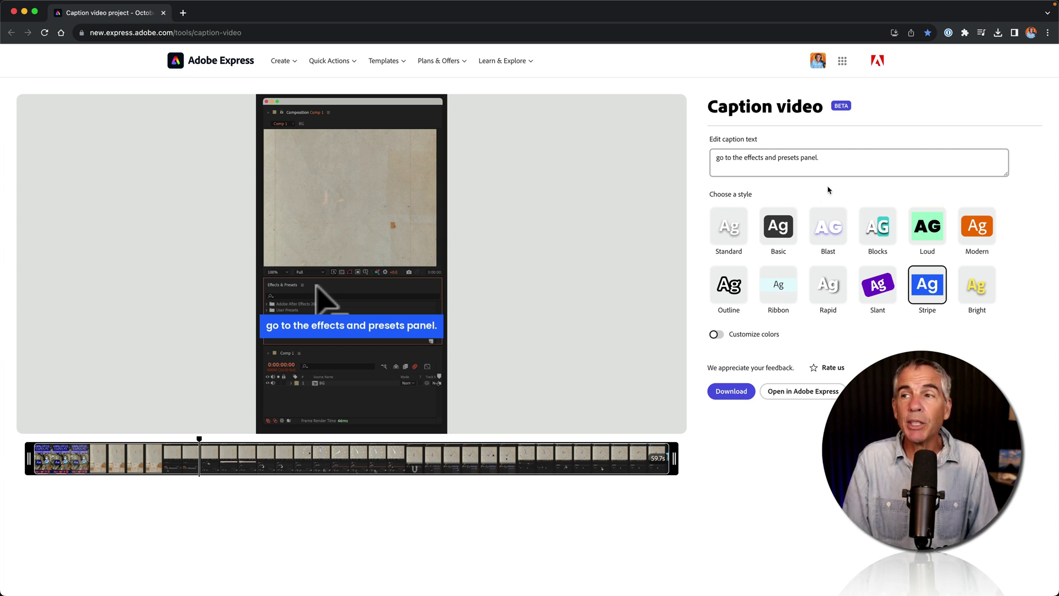
{"action": "left_click", "coordinate": [831, 158]}
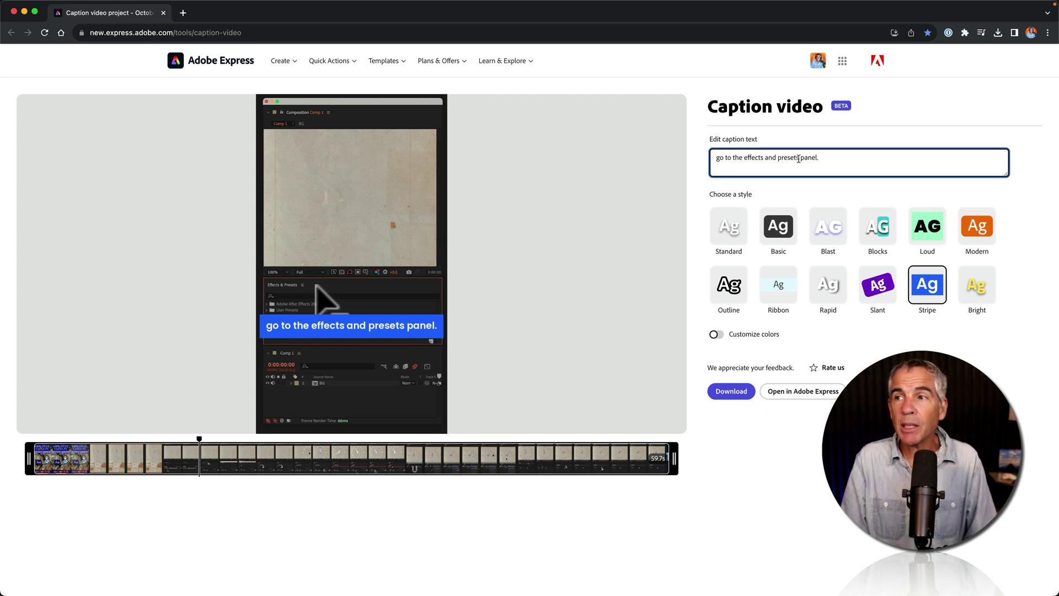
{"action": "left_click_drag", "start_coordinate": [799, 159], "coordinate": [744, 159]}
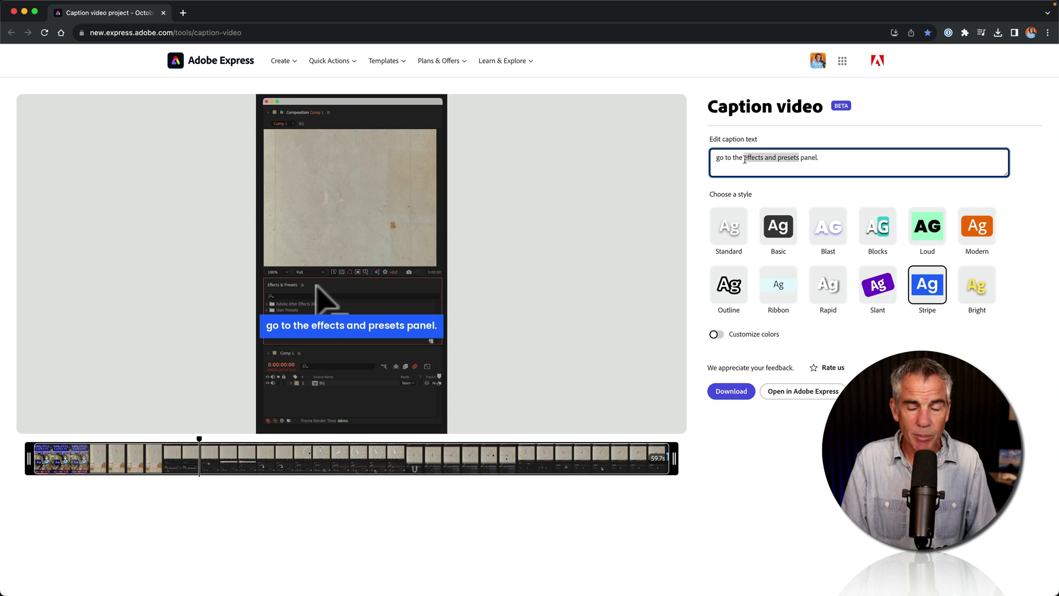
{"action": "type", "text": "Effects & Presets"}
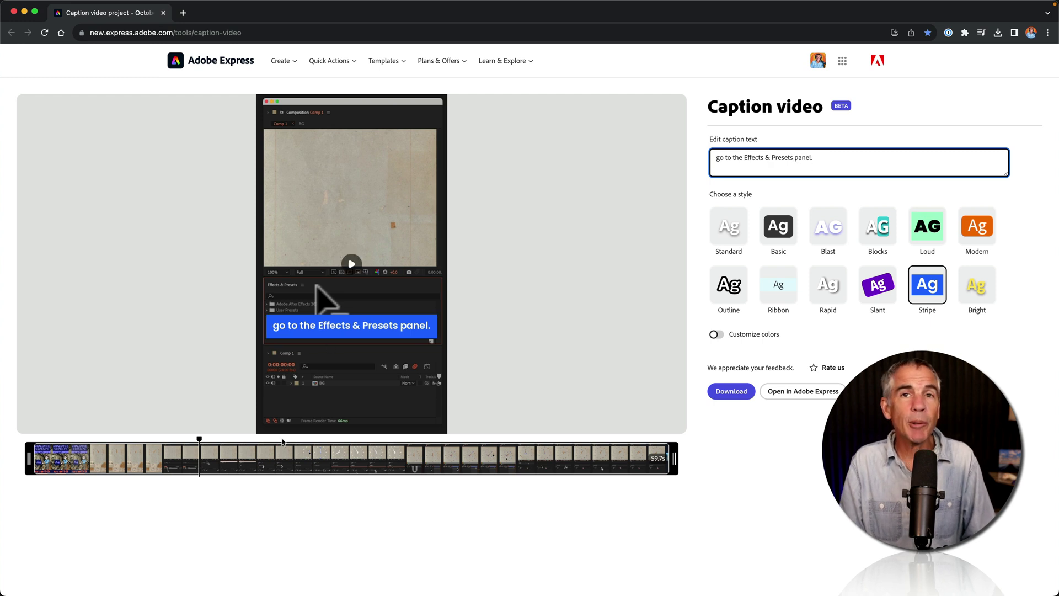
{"action": "left_click", "coordinate": [231, 514]}
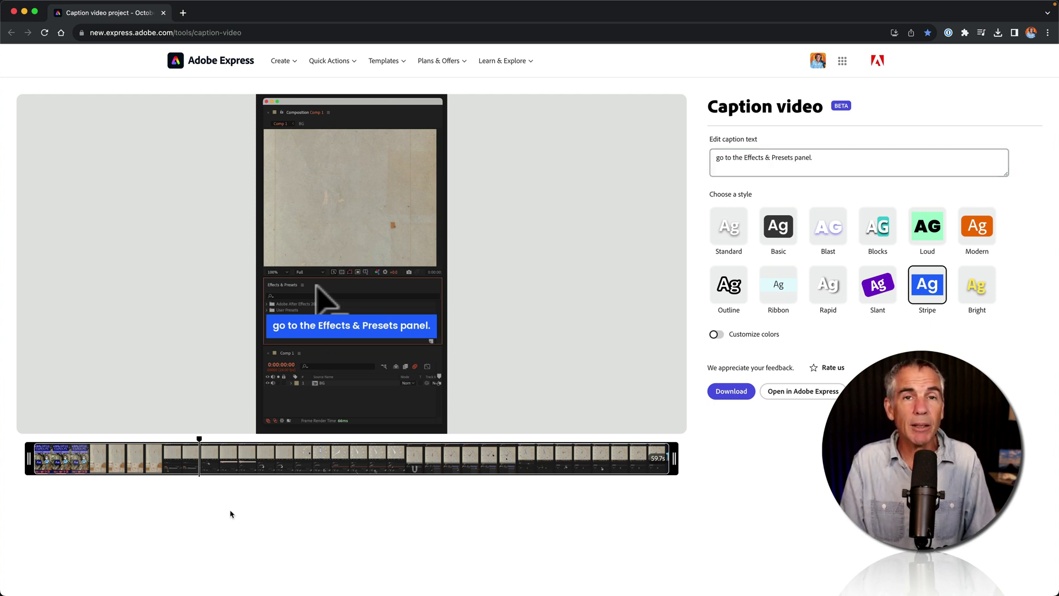
{"action": "key", "text": "super+Tab"}
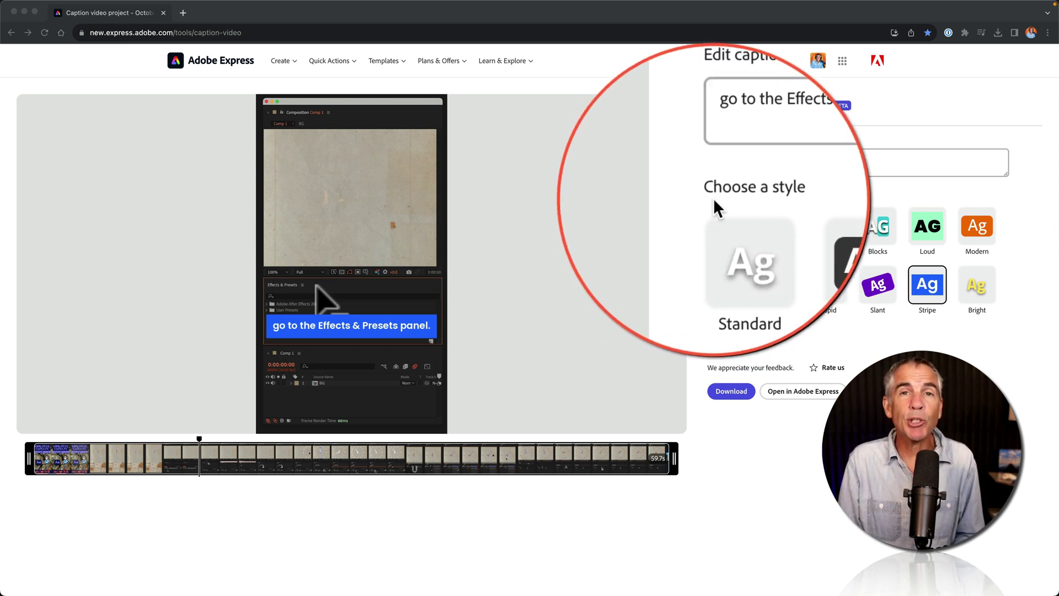
{"action": "left_click", "coordinate": [729, 227]}
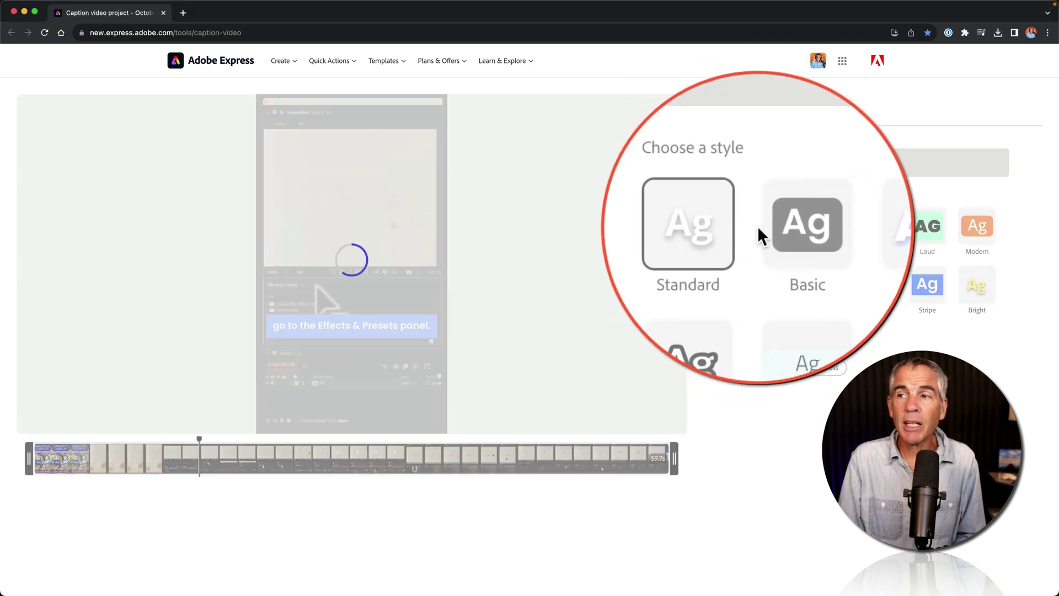
{"action": "left_click", "coordinate": [775, 228]}
{"action": "left_click", "coordinate": [827, 228]}
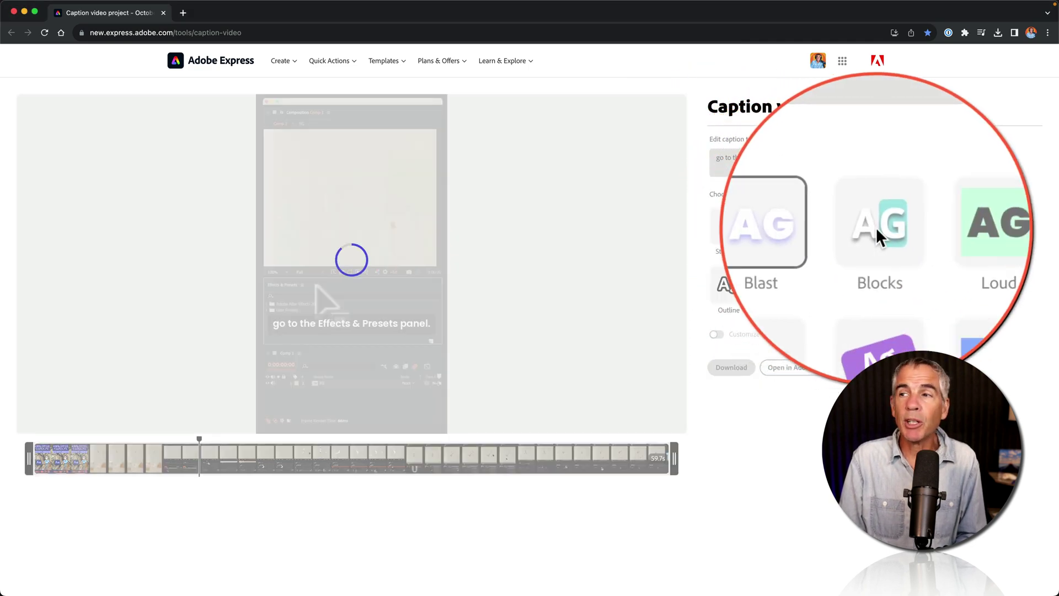
{"action": "left_click", "coordinate": [879, 233]}
{"action": "left_click", "coordinate": [905, 229]}
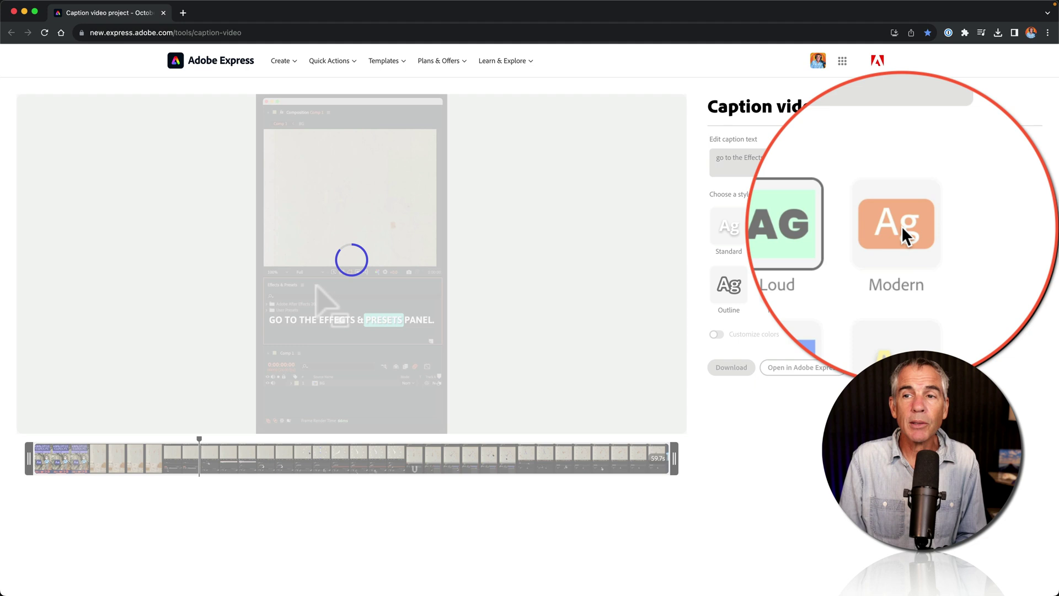
{"action": "left_click", "coordinate": [901, 226]}
{"action": "left_click", "coordinate": [902, 285]}
{"action": "left_click", "coordinate": [877, 286]}
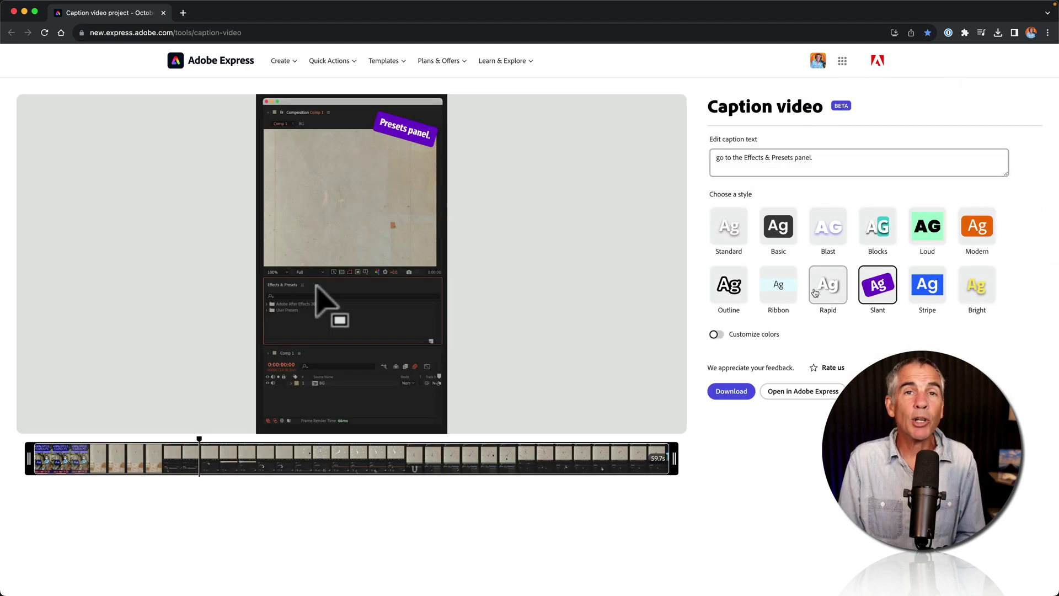
{"action": "left_click", "coordinate": [775, 292]}
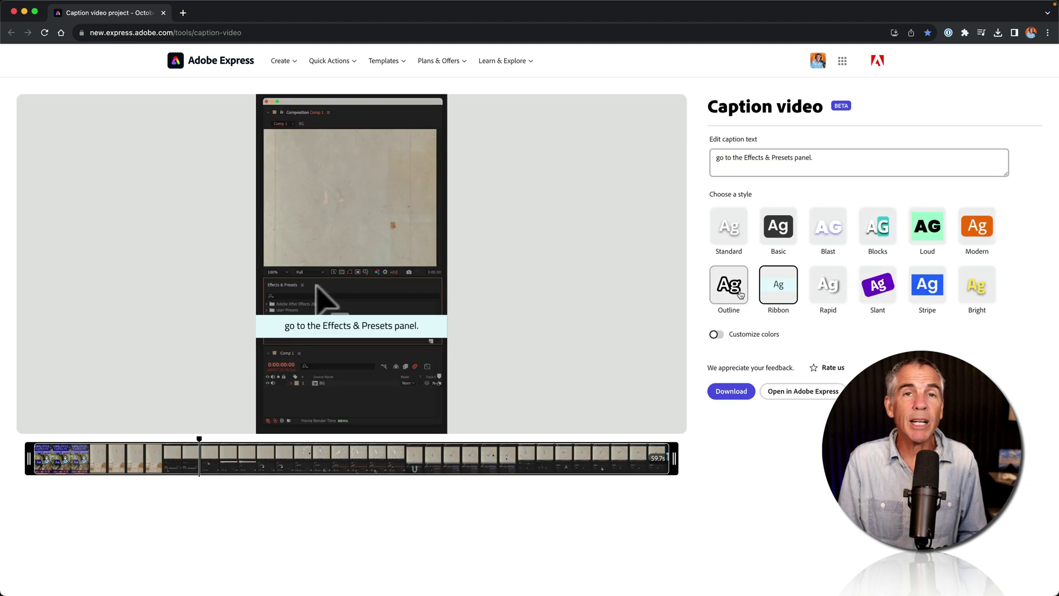
{"action": "left_click", "coordinate": [740, 294]}
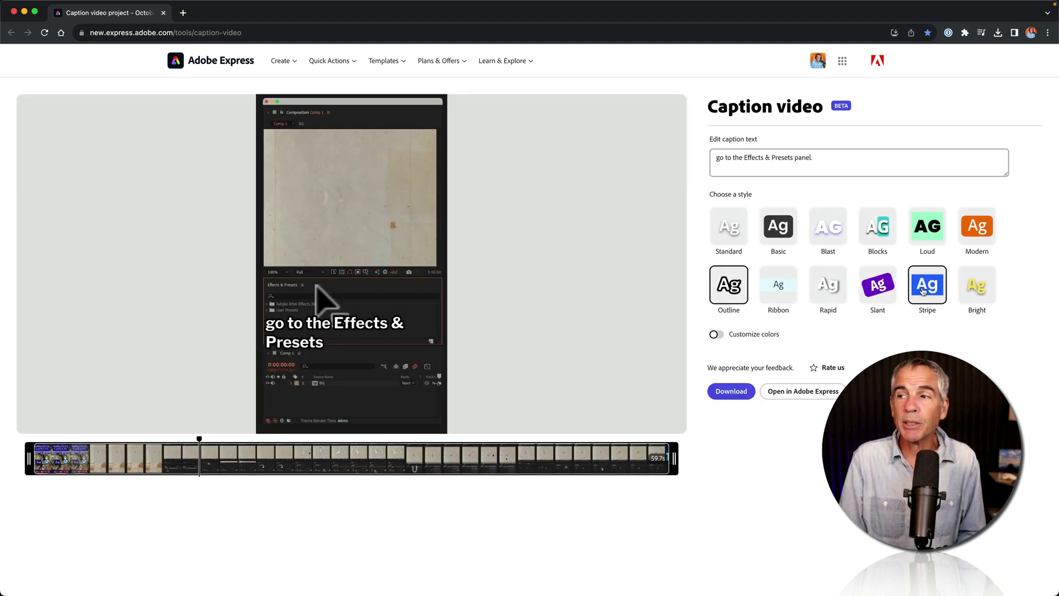
{"action": "left_click", "coordinate": [924, 289]}
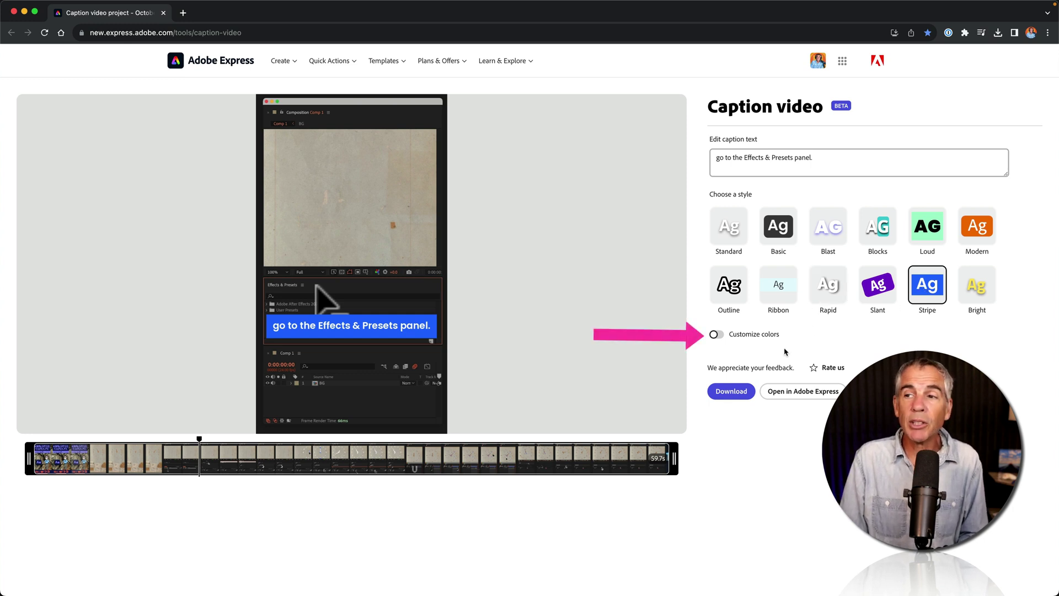
{"action": "left_click", "coordinate": [716, 335]}
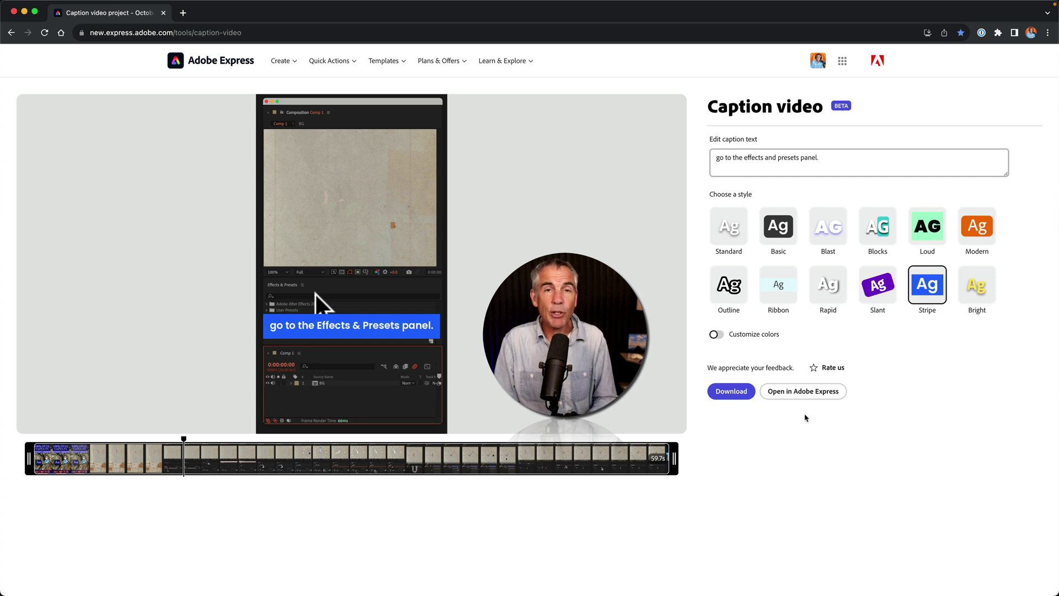
{"action": "mouse_move", "coordinate": [343, 330]}
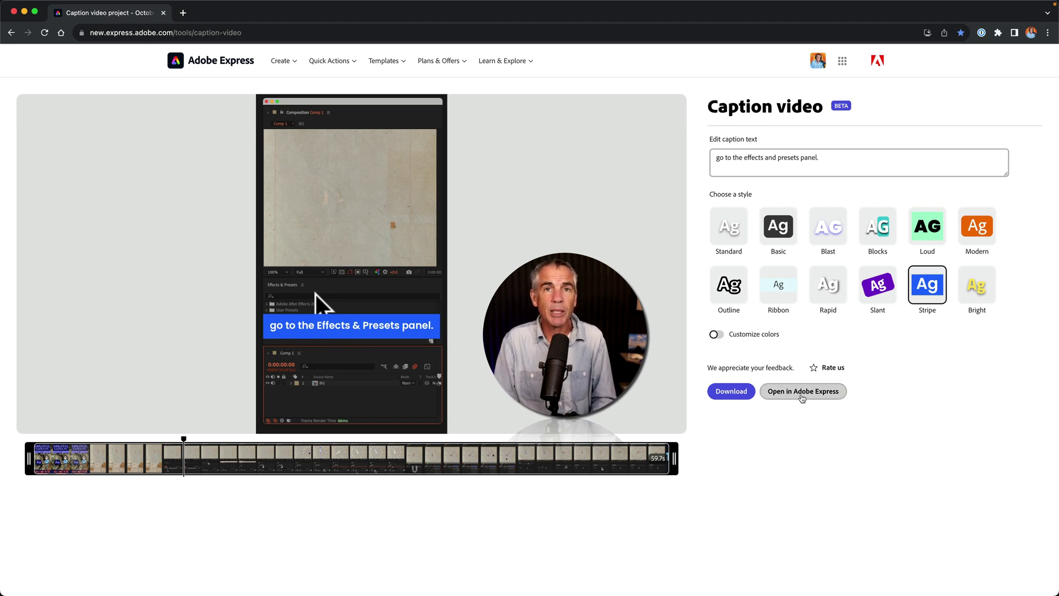
Step: Open the project in the full editor, select the caption group around 20 s, and adjust its Opacity
{"action": "left_click", "coordinate": [801, 393]}
{"action": "left_click_drag", "start_coordinate": [274, 515], "coordinate": [374, 516]}
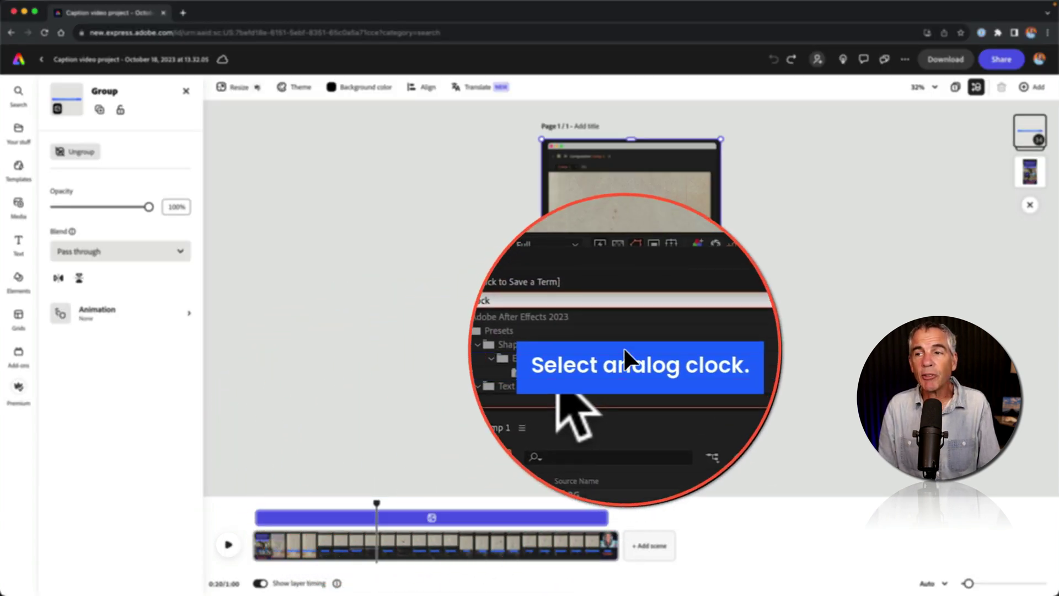
{"action": "left_click", "coordinate": [621, 352]}
{"action": "left_click", "coordinate": [624, 352]}
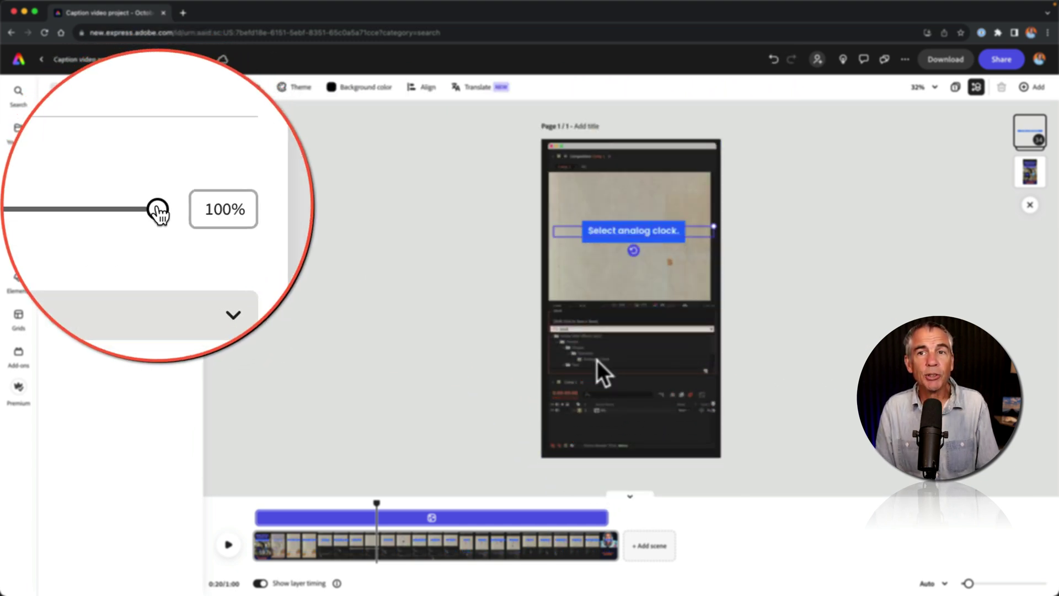
{"action": "left_click_drag", "start_coordinate": [159, 209], "coordinate": [74, 209]}
{"action": "left_click", "coordinate": [160, 215]}
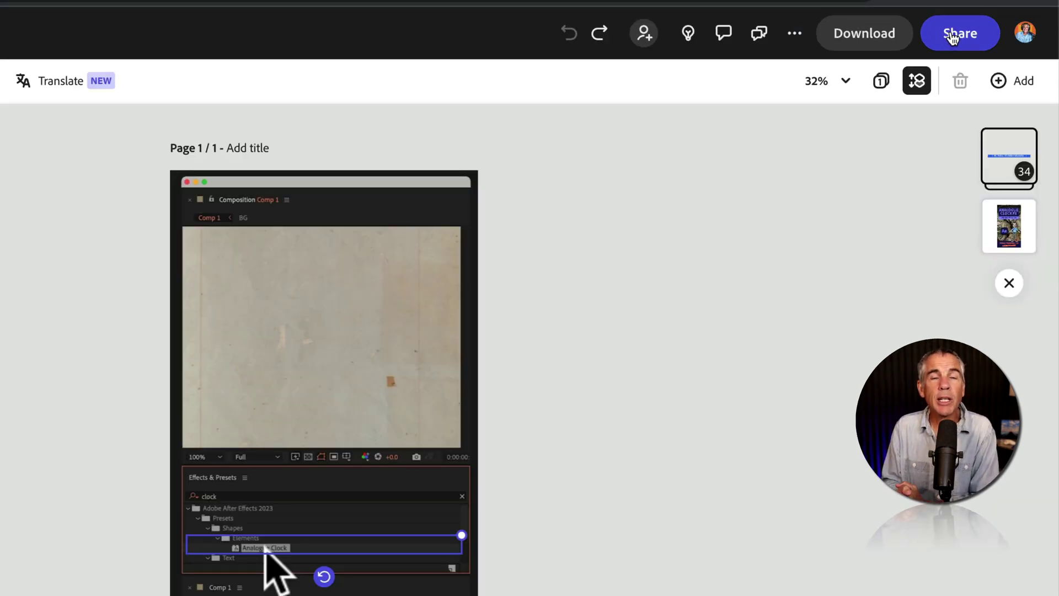
Step: Set the download to MP4 format at 1080p (Original size) resolution
{"action": "left_click", "coordinate": [949, 44]}
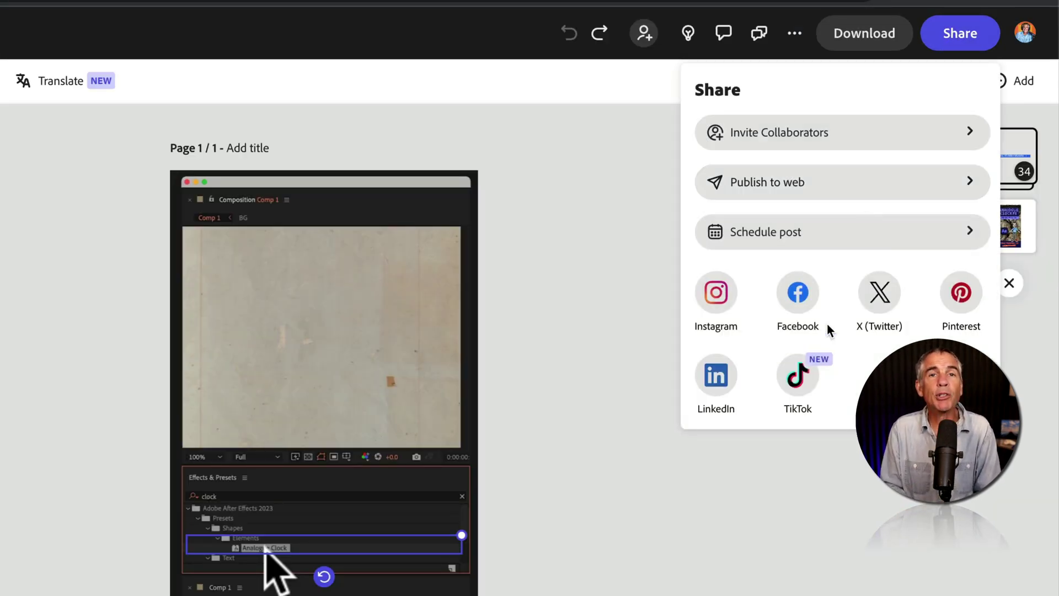
{"action": "left_click", "coordinate": [607, 275]}
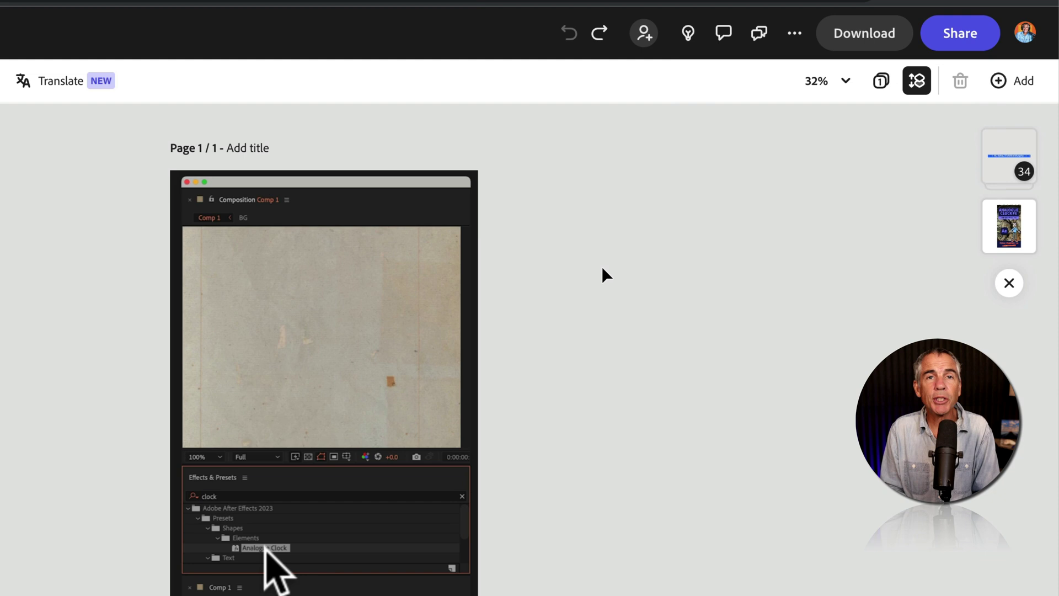
{"action": "left_click", "coordinate": [878, 44]}
{"action": "left_click", "coordinate": [836, 150]}
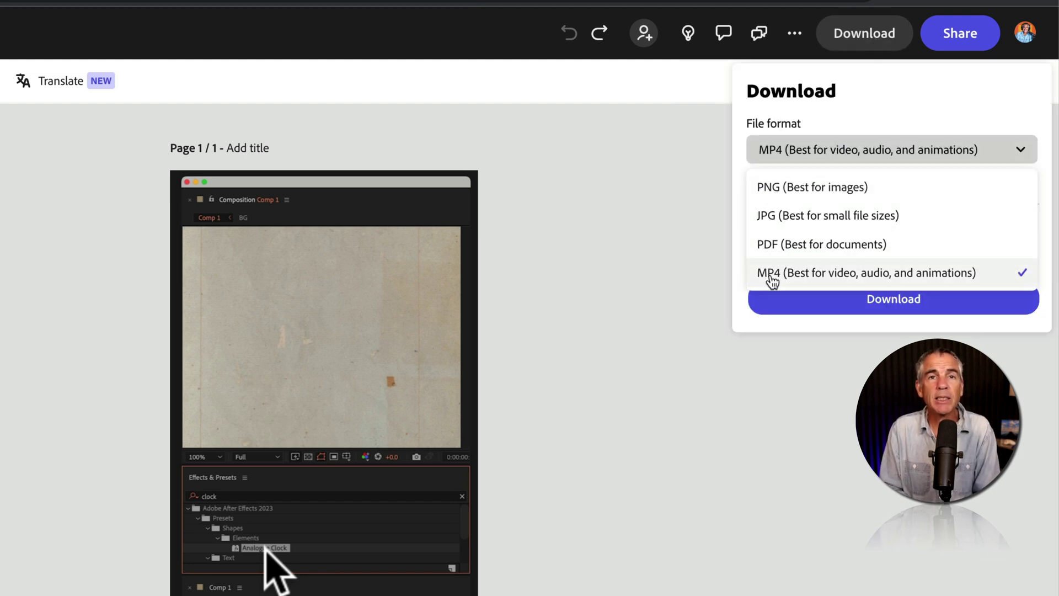
{"action": "left_click", "coordinate": [858, 278]}
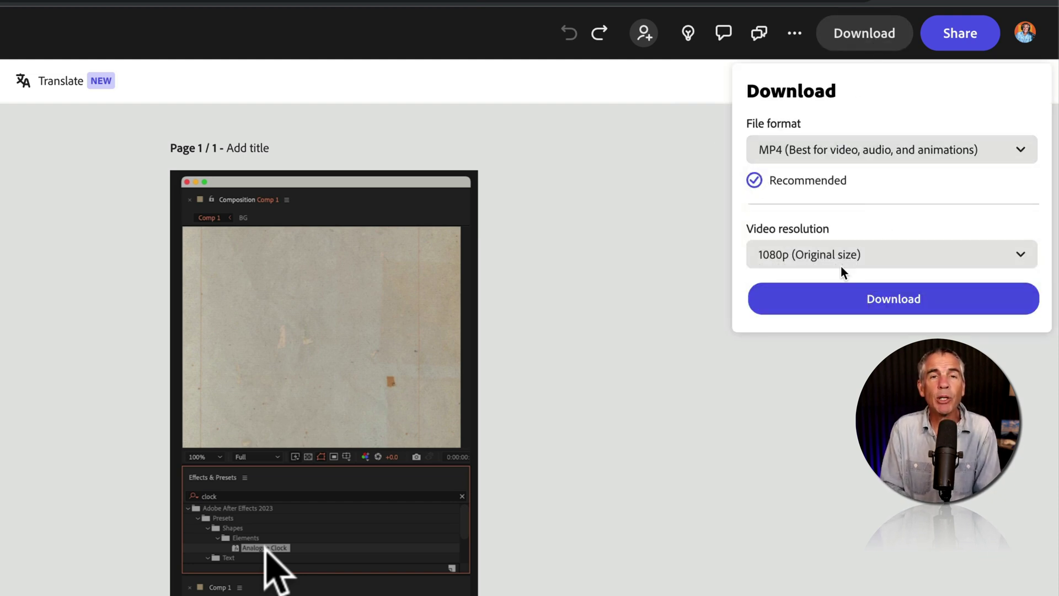
{"action": "left_click", "coordinate": [870, 255]}
{"action": "left_click", "coordinate": [823, 318]}
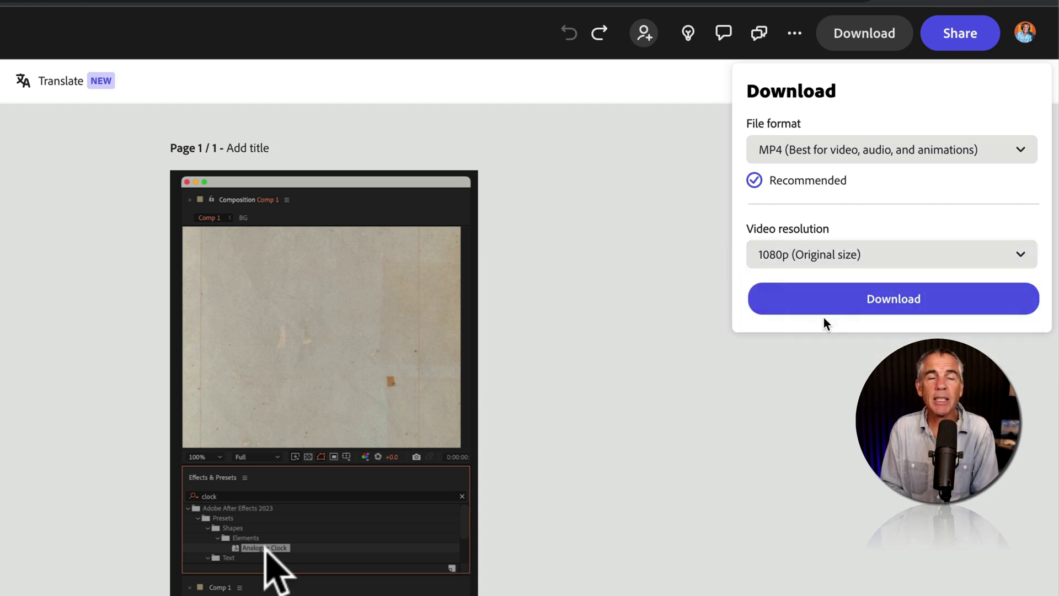
Step: Download the captioned video as a 1080p MP4 file
{"action": "left_click", "coordinate": [904, 300]}
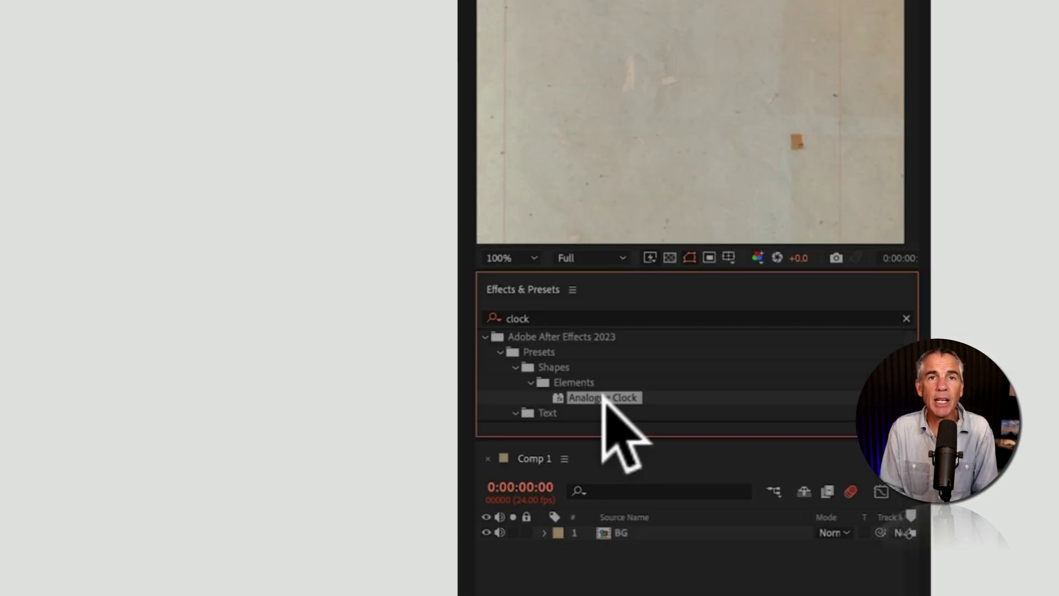